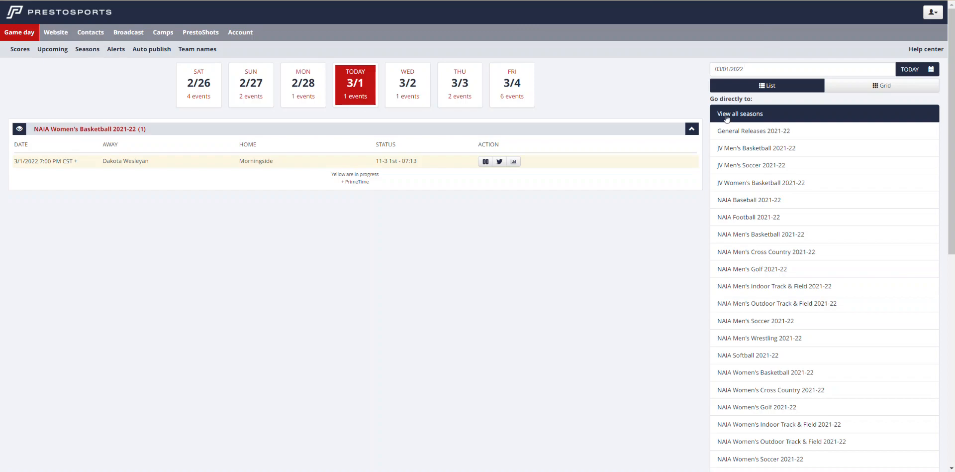
# Open the NAIA Men's Soccer 2022-23 season from the full list of seasons and begin its season setup
pyautogui.click(749, 119)
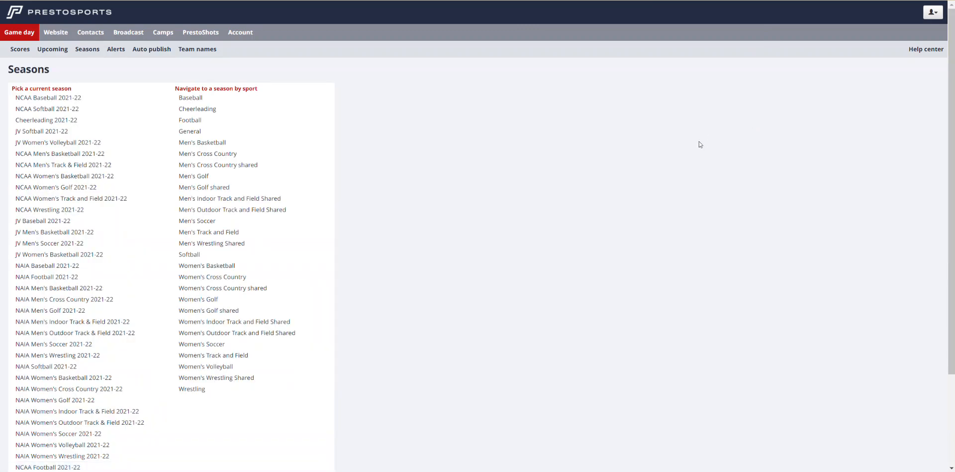
pyautogui.click(196, 222)
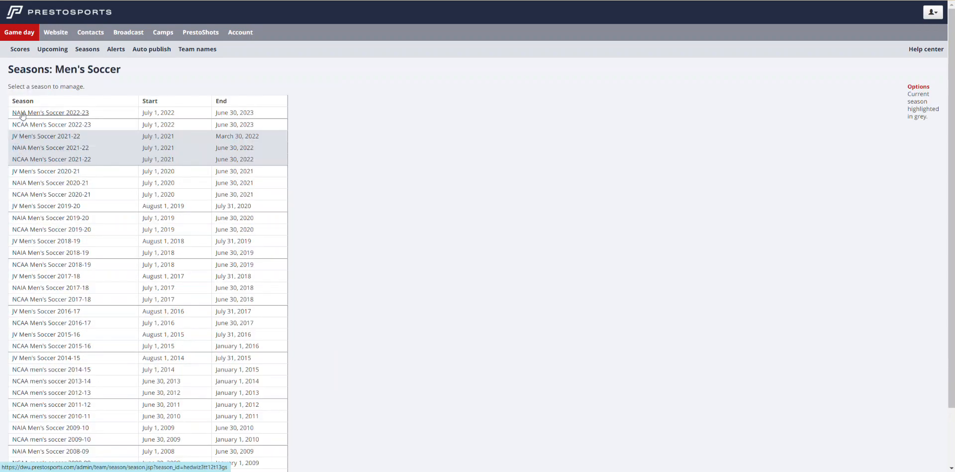
pyautogui.click(76, 113)
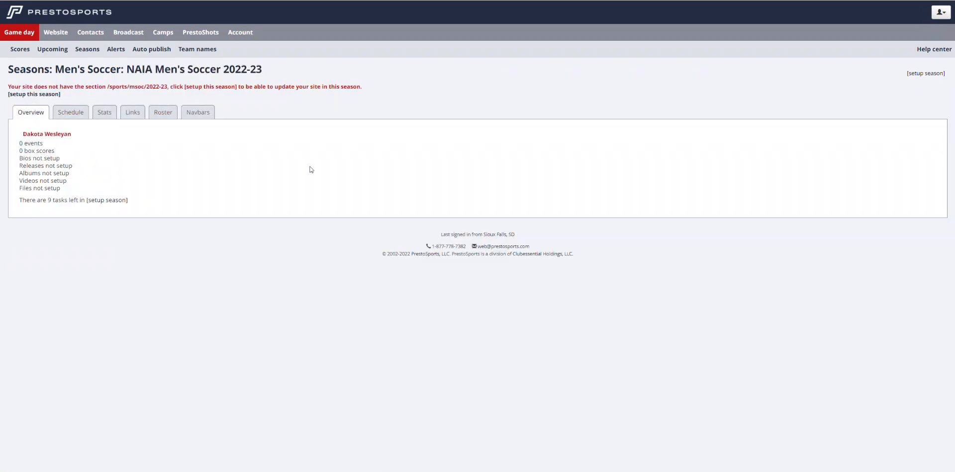
pyautogui.click(43, 96)
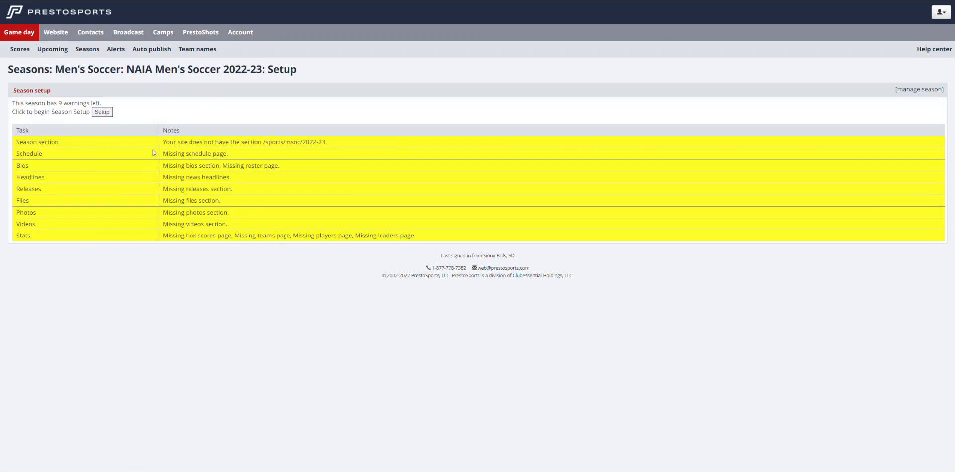
pyautogui.click(102, 112)
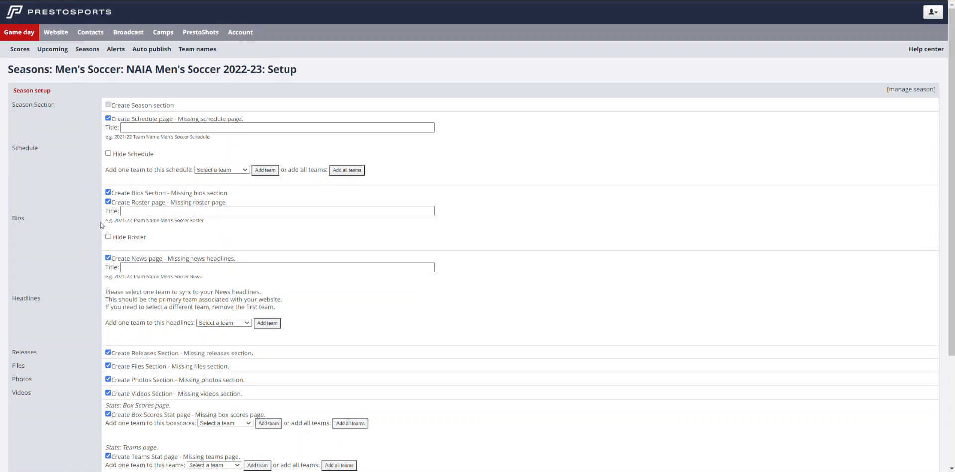
# Add all teams to the Leaders, Players, Teams and Box Scores stat pages of the season setup
pyautogui.scroll(-5, 97, 249)
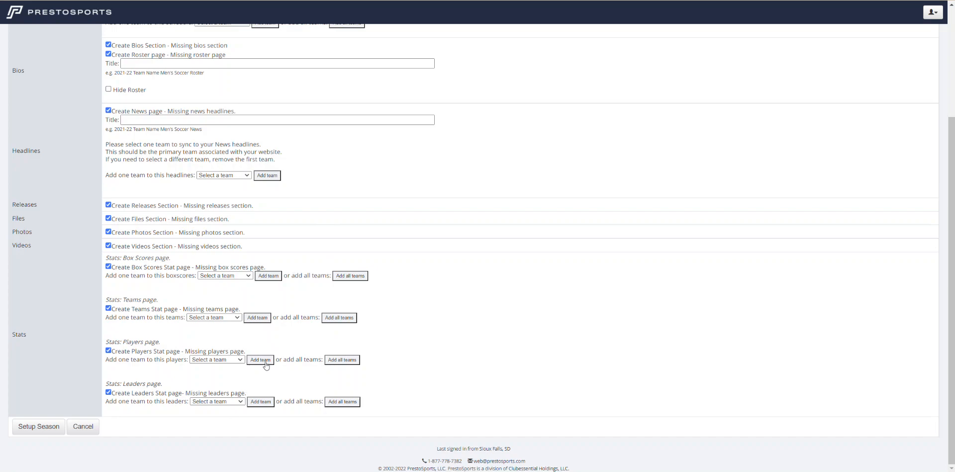
pyautogui.click(234, 402)
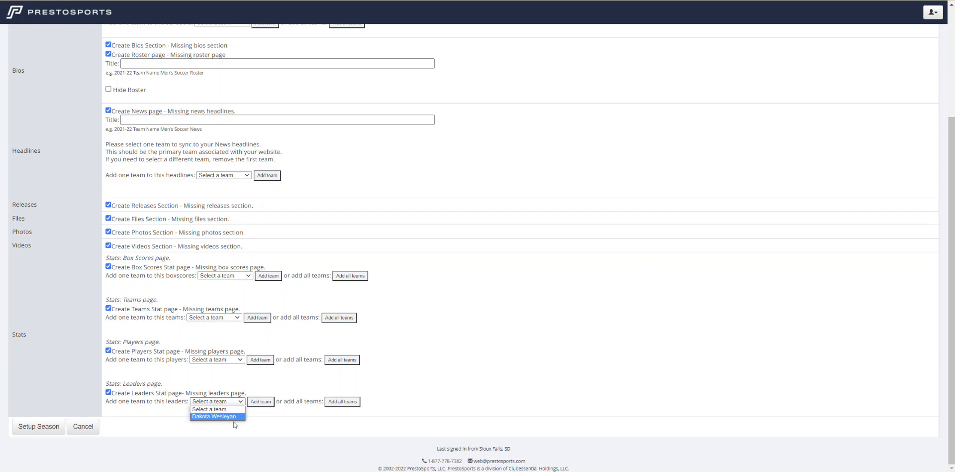
pyautogui.click(281, 409)
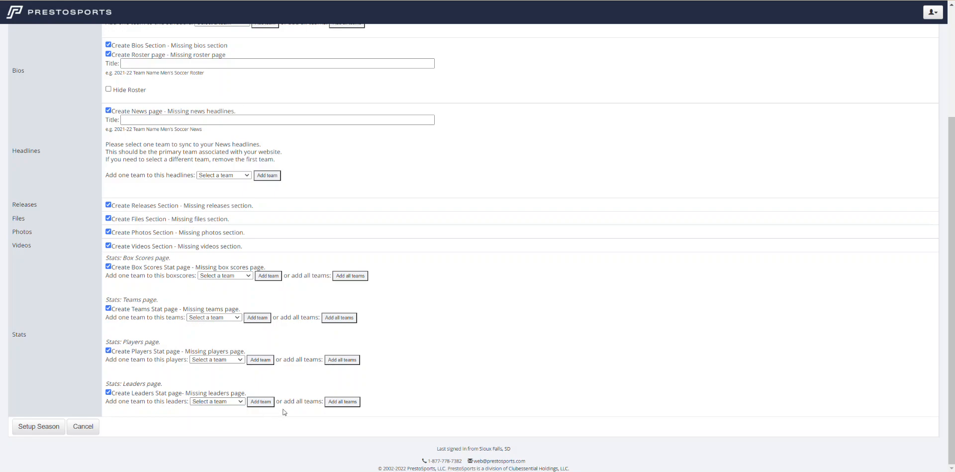
pyautogui.click(351, 402)
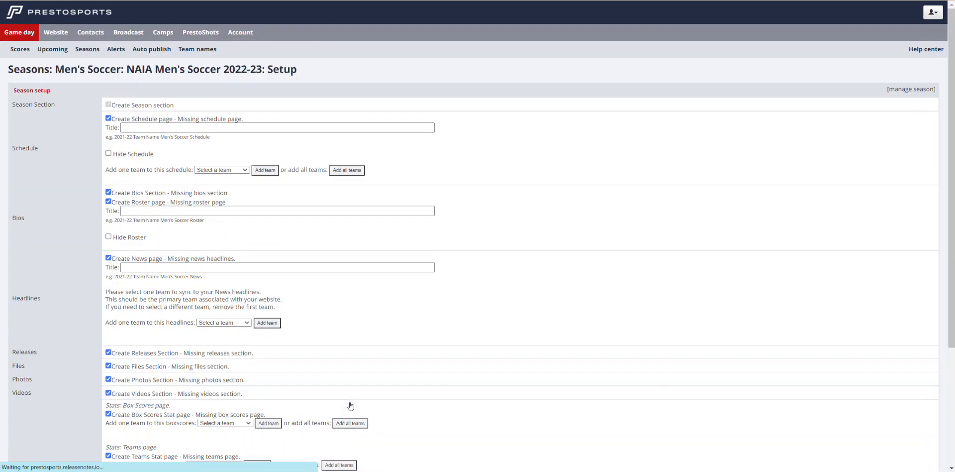
pyautogui.click(346, 345)
pyautogui.click(347, 326)
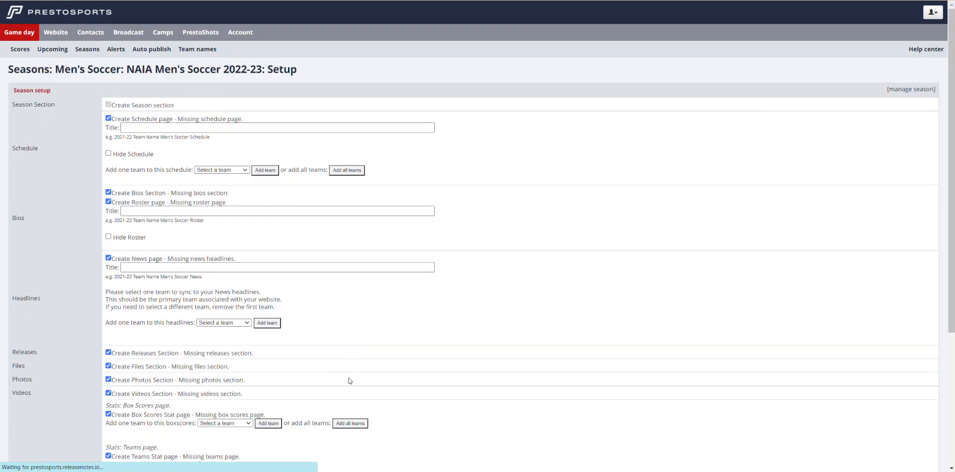
pyautogui.click(349, 424)
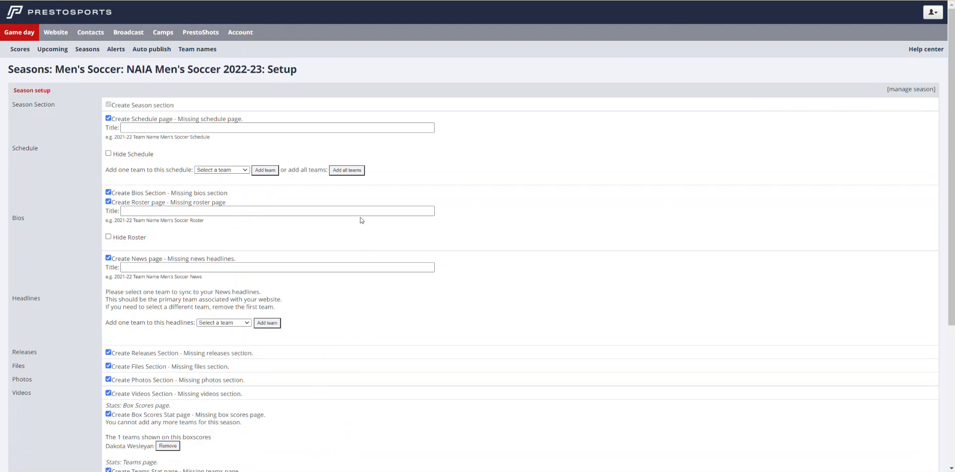
# Add Dakota Wesleyan to the news headlines and all teams to the schedule
pyautogui.click(244, 323)
pyautogui.click(236, 339)
pyautogui.click(267, 323)
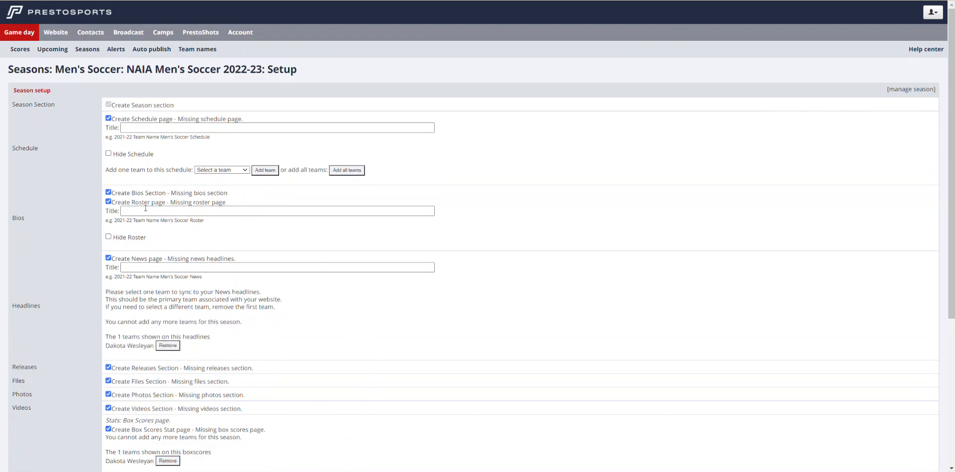
pyautogui.click(343, 171)
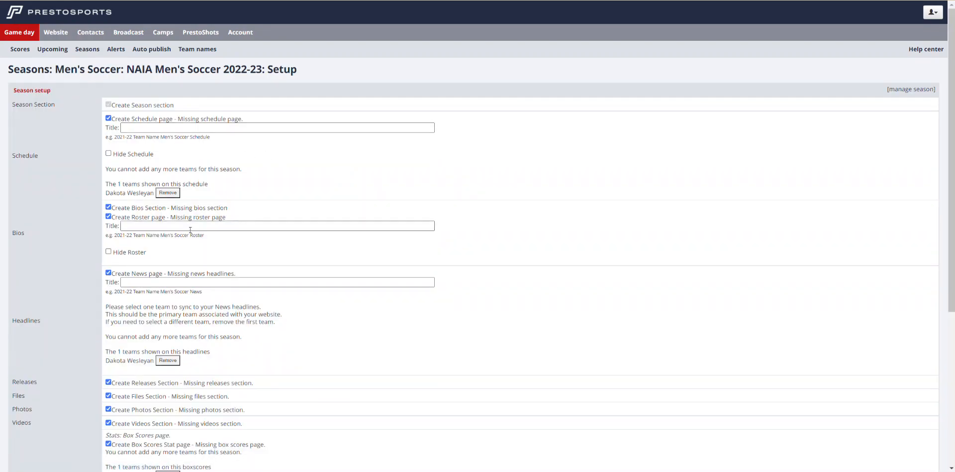
# Leave the schedule unhidden and title the schedule page "2022 Men's Soccer Schedule"
pyautogui.click(109, 154)
pyautogui.click(109, 154)
pyautogui.click(168, 128)
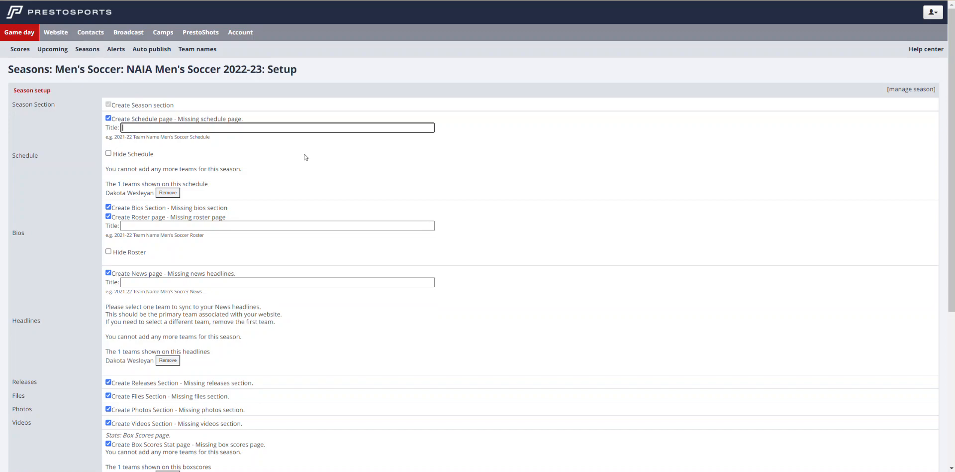
pyautogui.write("2022 Men's Soccer Schedule")
# Title the roster page "2022 DWU Men's Soccer Roster"
pyautogui.click(169, 227)
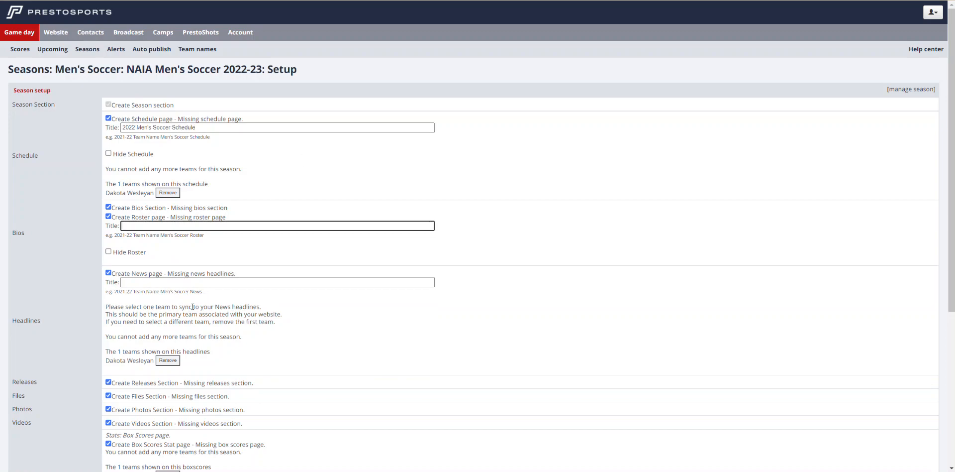
pyautogui.write("2022 DWU Men's Socer Ros")
pyautogui.press('BackSpace')
pyautogui.press('BackSpace')
pyautogui.press('BackSpace')
pyautogui.press('BackSpace')
pyautogui.press('BackSpace')
pyautogui.press('BackSpace')
pyautogui.write('cer Roster')
# Title the news page "2022-23 DWU Men's Soccer News"
pyautogui.click(193, 284)
pyautogui.write('2022-23 Dakota')
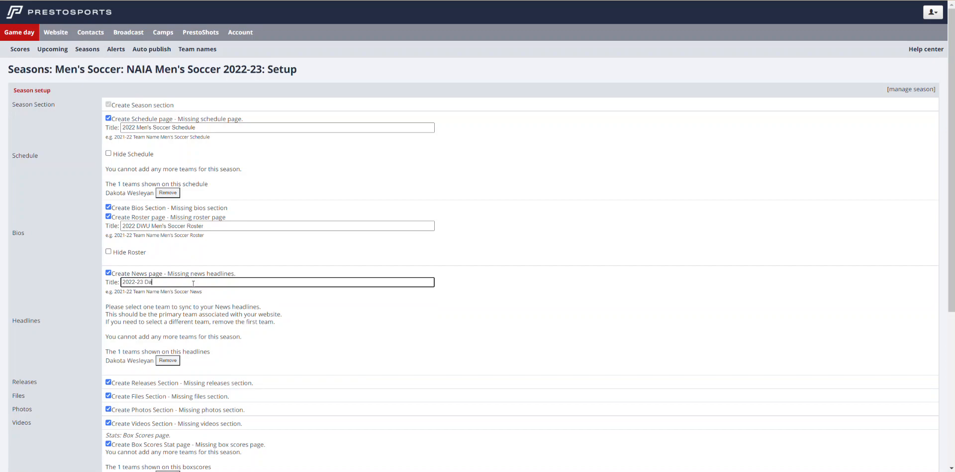
pyautogui.press('BackSpace')
pyautogui.press('BackSpace')
pyautogui.press('BackSpace')
pyautogui.write("DWU Men's Soccer News")
# Review the completed setup form and set up the season with its selected sections and pages
pyautogui.scroll(-5, 33, 326)
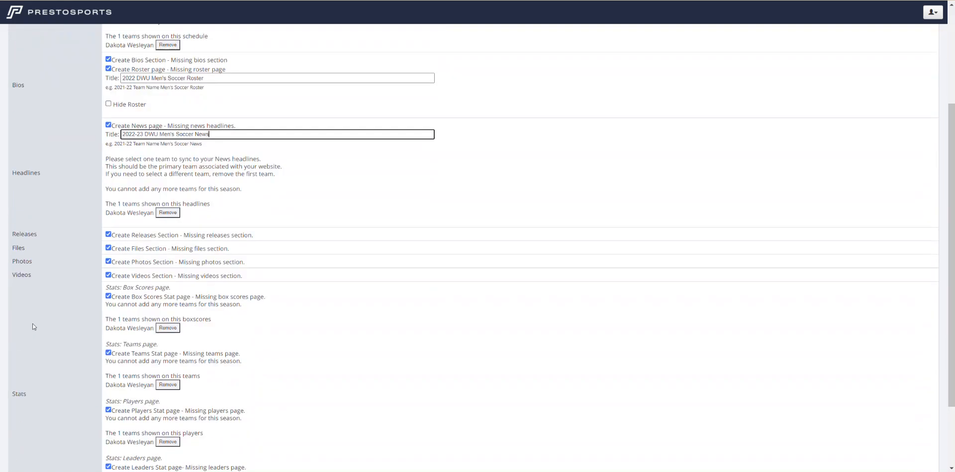
pyautogui.scroll(4, 93, 298)
pyautogui.scroll(-4, 92, 298)
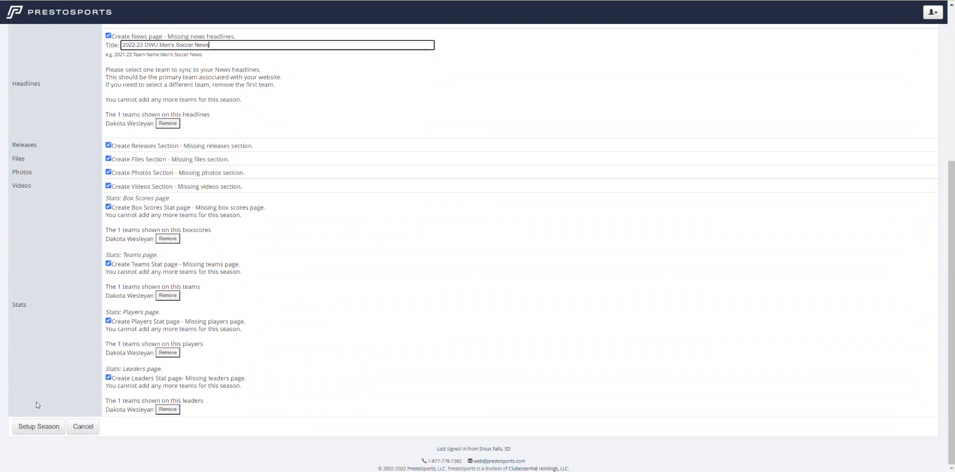
pyautogui.click(42, 428)
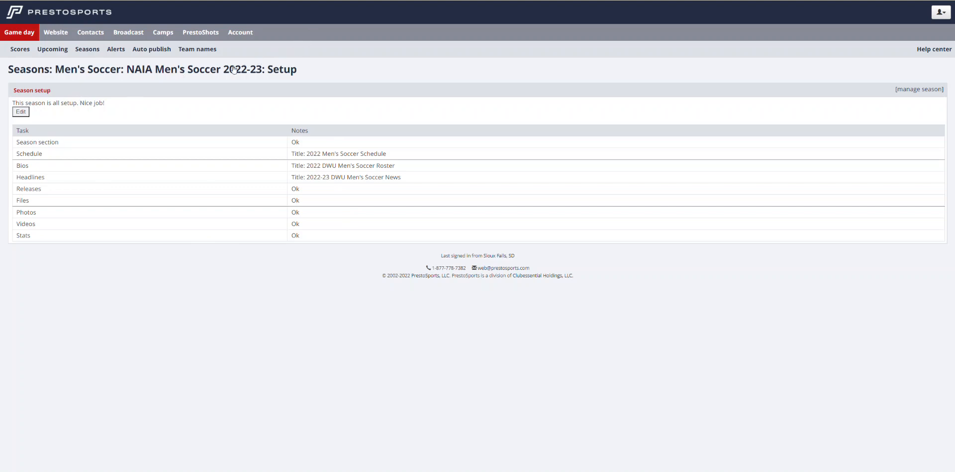
# Return to the NAIA Men's Soccer 2022-23 season page and look through its schedule, roster and releases sections
pyautogui.click(193, 69)
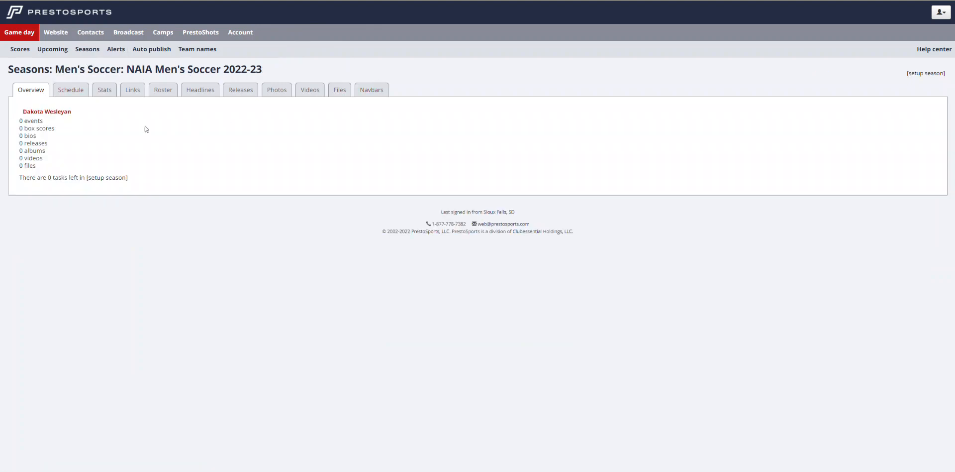
pyautogui.click(71, 93)
pyautogui.click(162, 94)
pyautogui.click(248, 90)
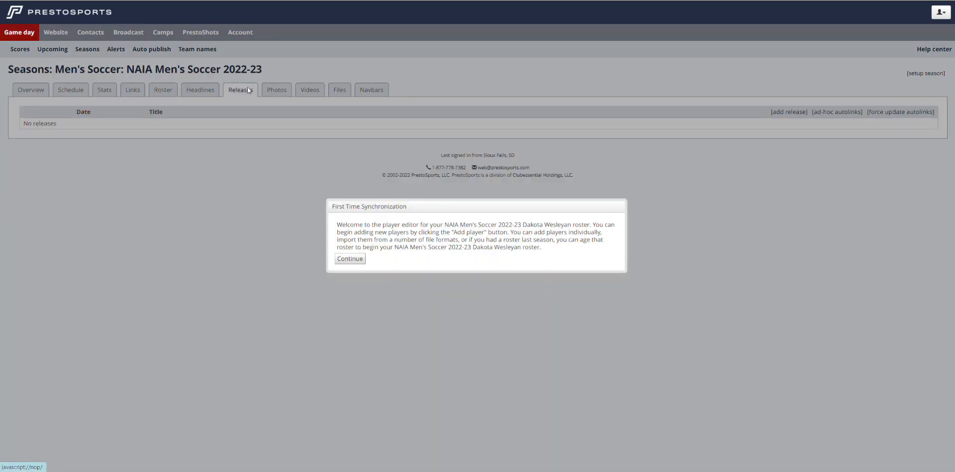